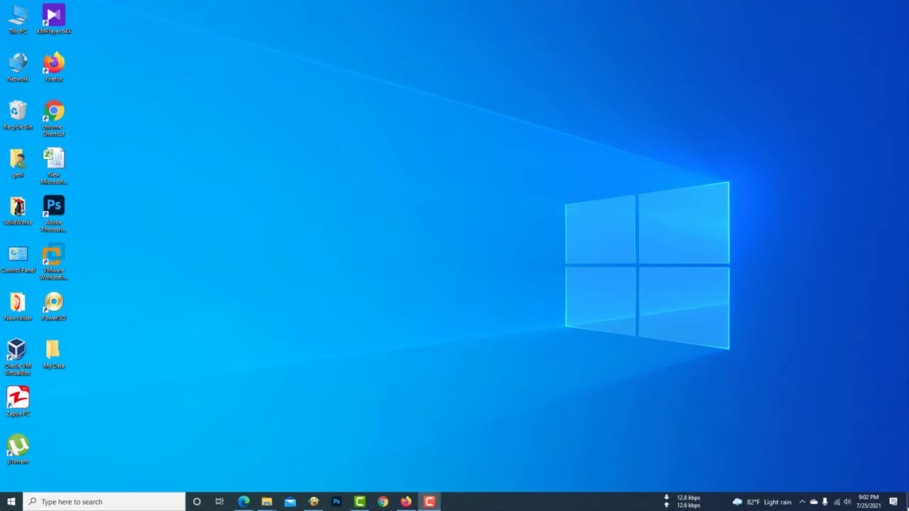
# Sign in to the Mi Wi-Fi 4C admin page at 192.168.31.1 with the admin password, declining Chrome's password update.
pyautogui.click(839, 503)
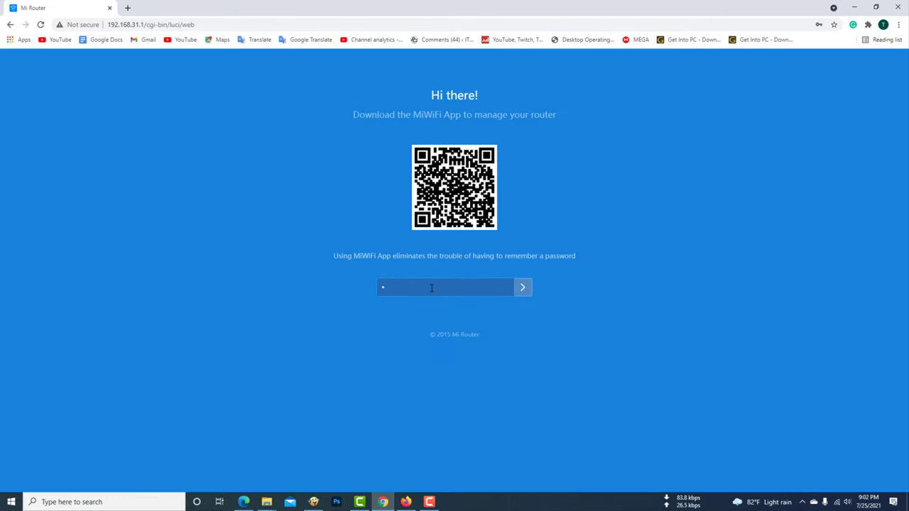
pyautogui.press('Return')
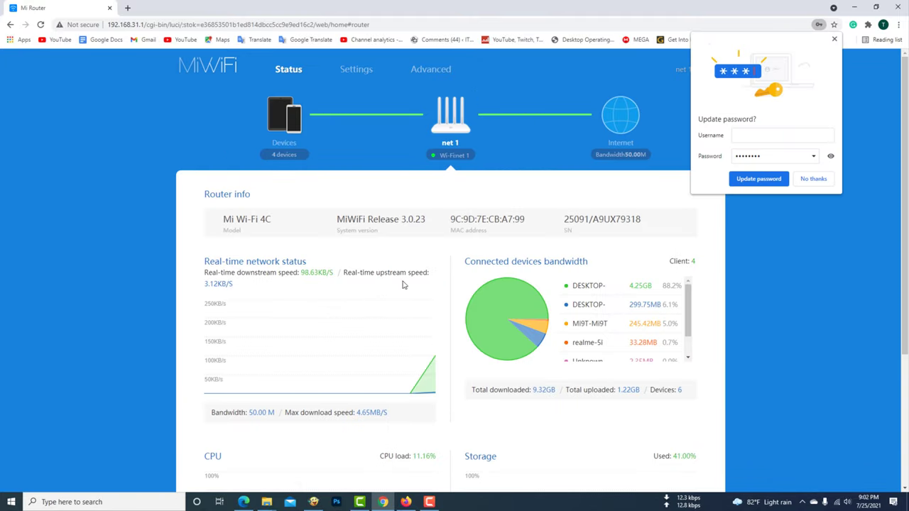
pyautogui.click(809, 182)
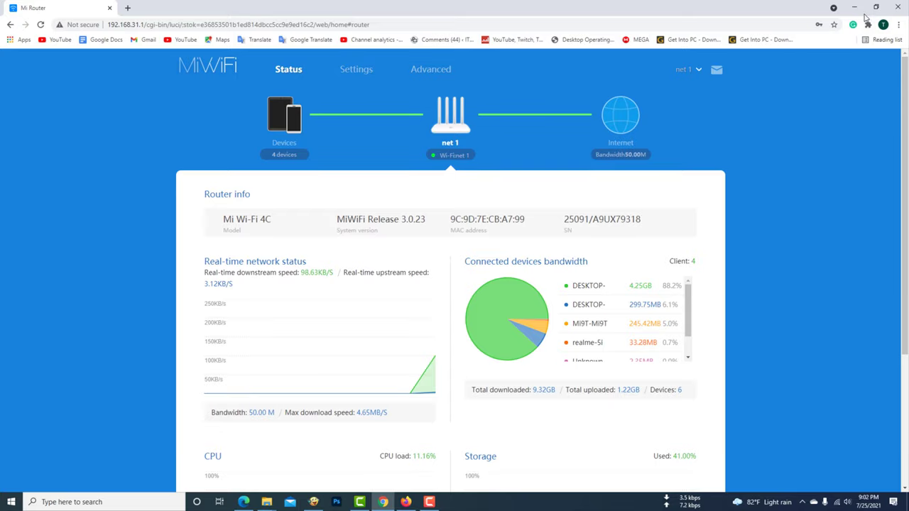
# Connect the PC to the open Tenda_C22838 Wi-Fi network.
pyautogui.click(855, 7)
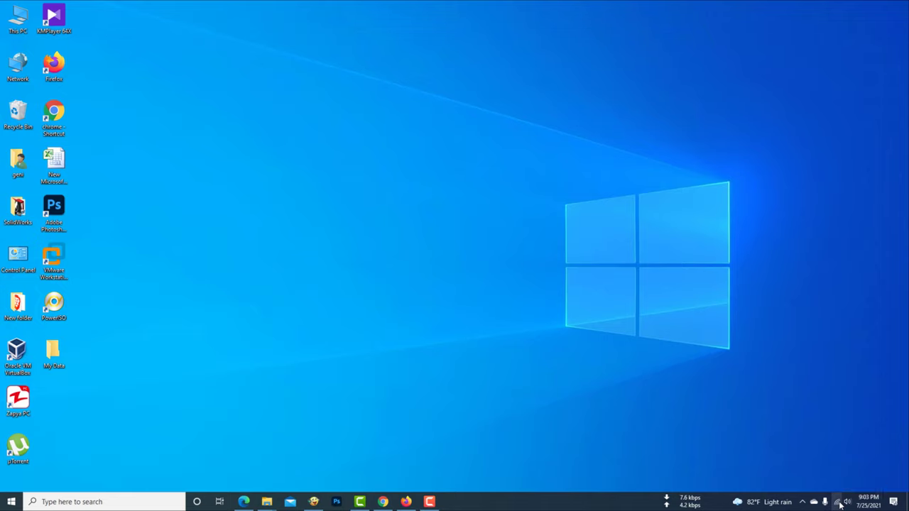
pyautogui.click(837, 502)
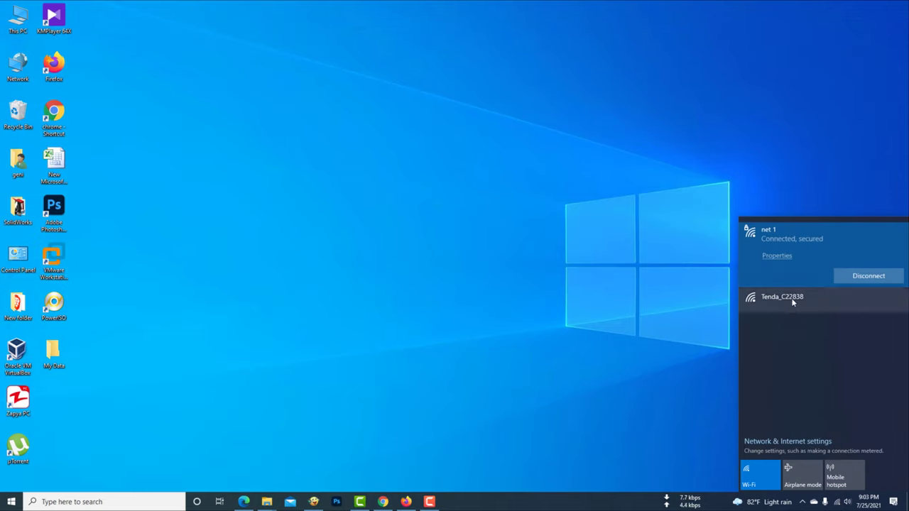
pyautogui.click(793, 302)
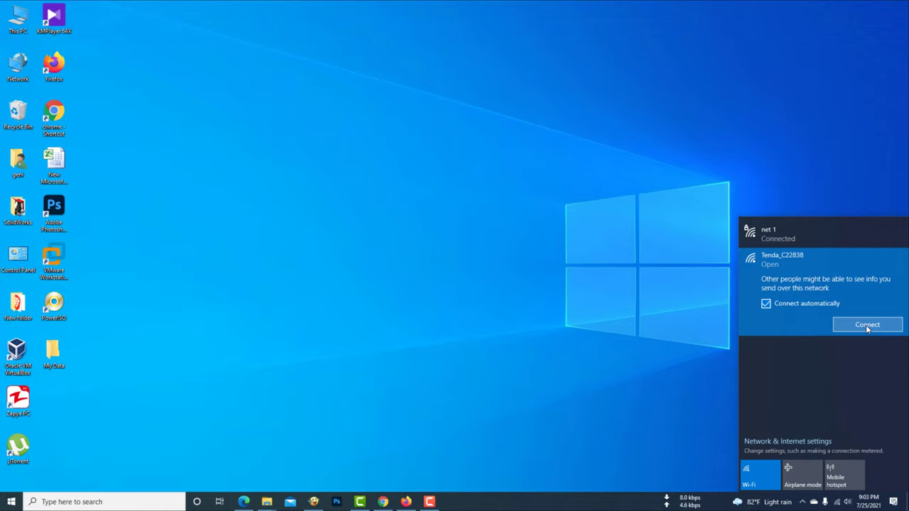
pyautogui.click(867, 326)
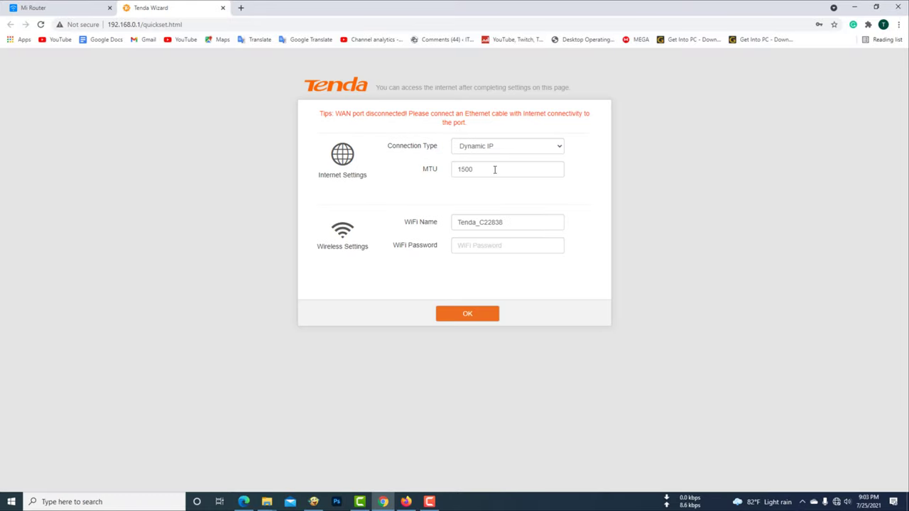
# Rename the Tenda Wi-Fi to 'net 2' with a new password, save, and let Chrome store it.
pyautogui.click(512, 221)
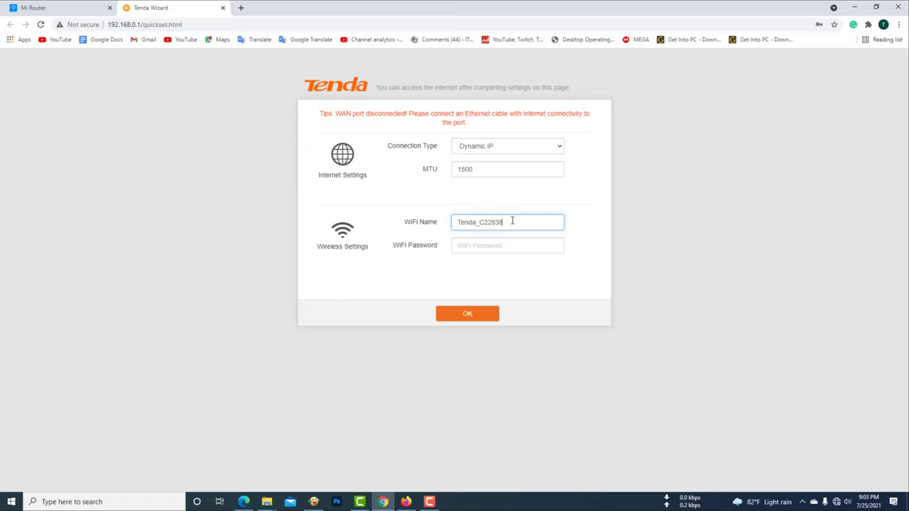
pyautogui.click(491, 247)
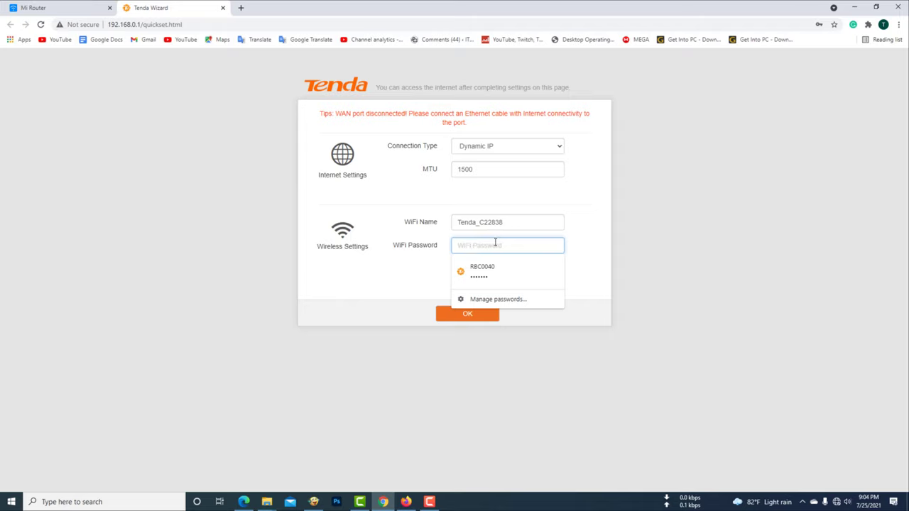
pyautogui.write('1234567')
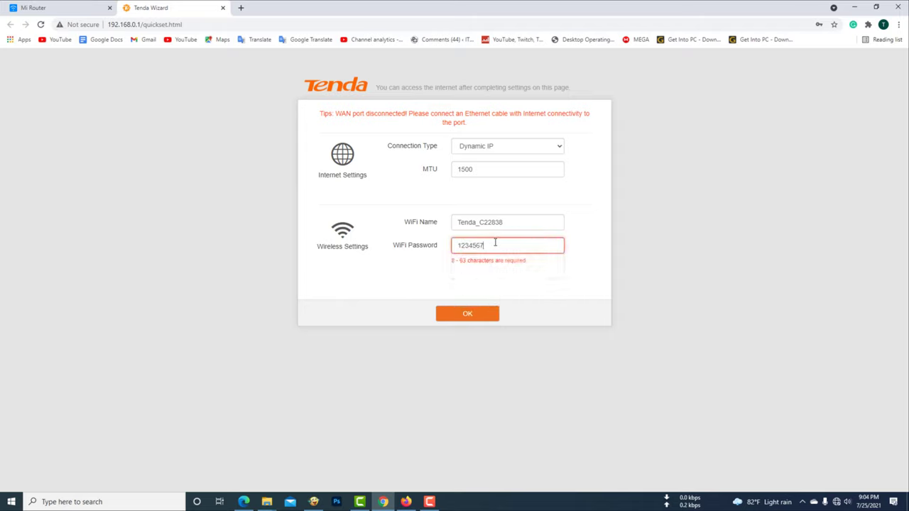
pyautogui.write('8')
pyautogui.click(516, 222)
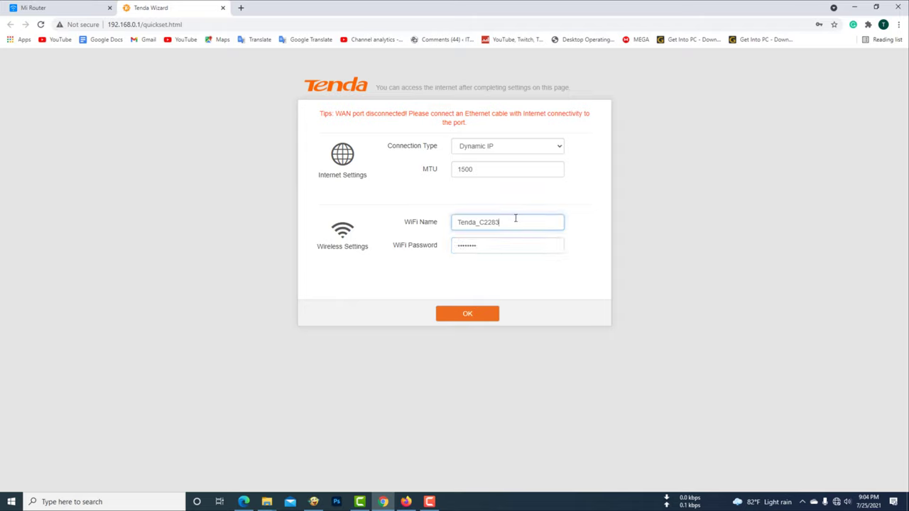
pyautogui.press('BackSpace')
pyautogui.press('BackSpace')
pyautogui.press('BackSpace')
pyautogui.press('BackSpace')
pyautogui.press('BackSpace')
pyautogui.press('BackSpace')
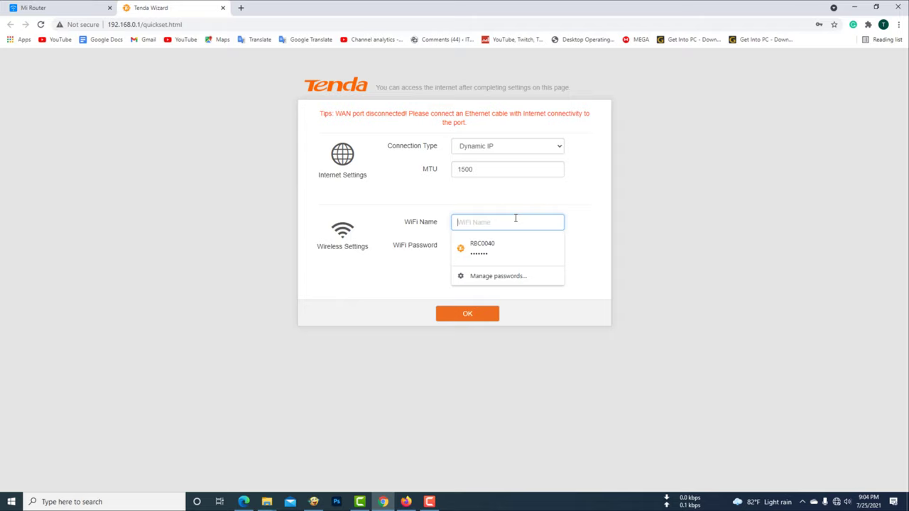
pyautogui.write('net 2')
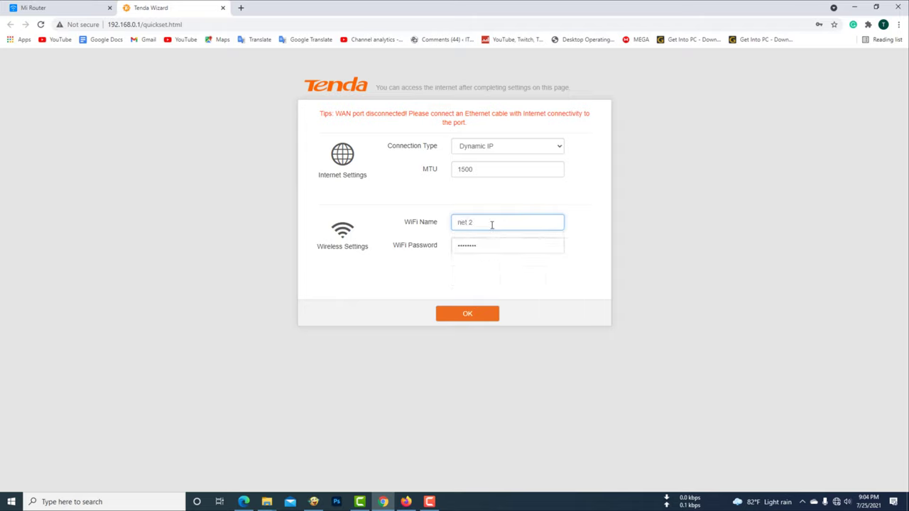
pyautogui.click(468, 314)
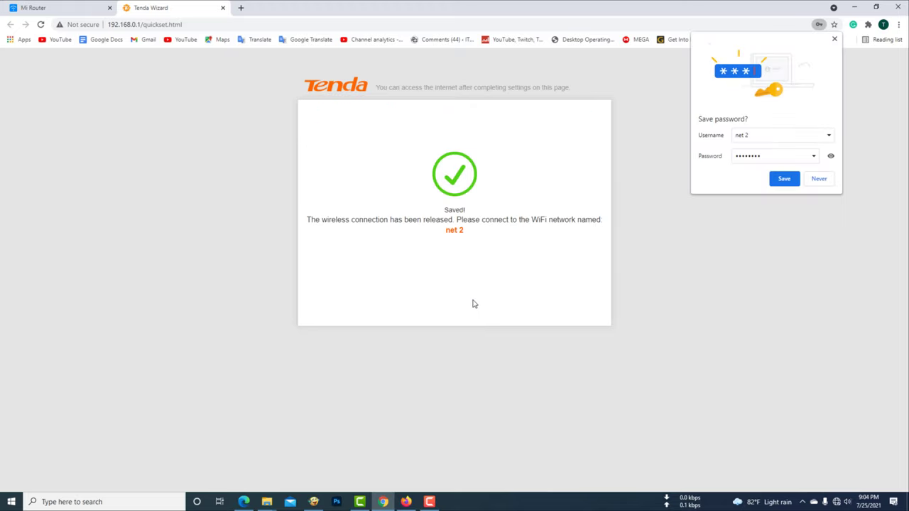
pyautogui.click(784, 181)
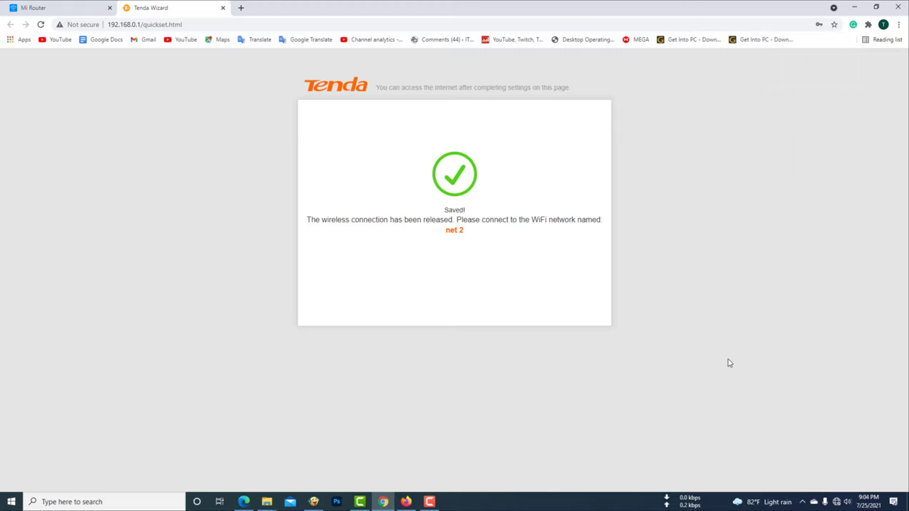
# Join the net 2 Wi-Fi using its security key and make the PC discoverable.
pyautogui.click(838, 502)
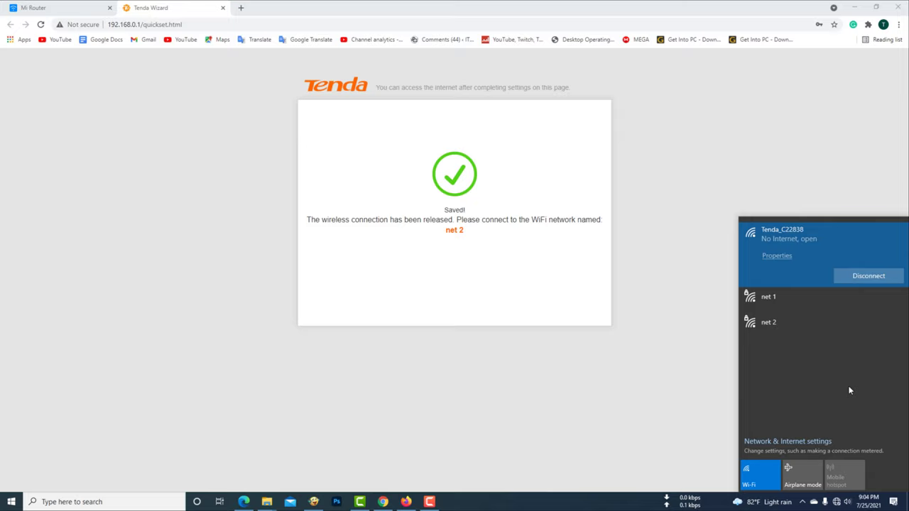
pyautogui.click(803, 325)
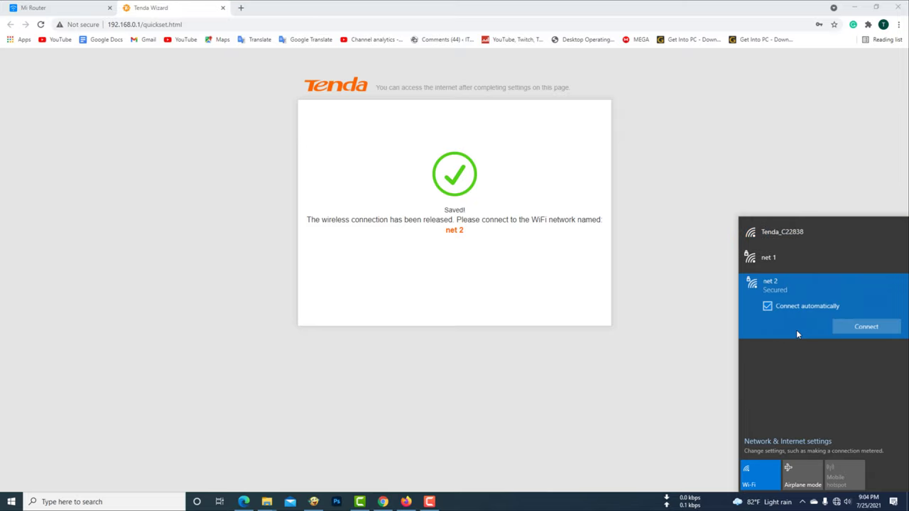
pyautogui.click(876, 331)
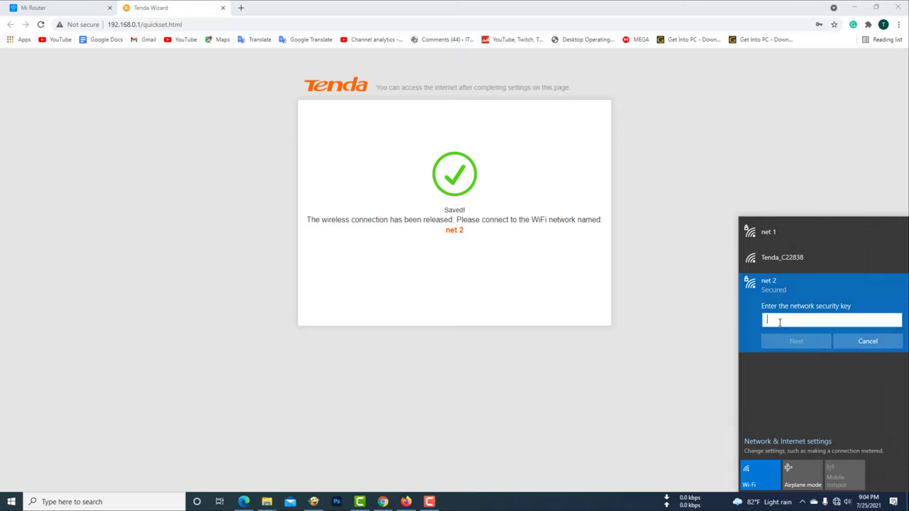
pyautogui.write('123')
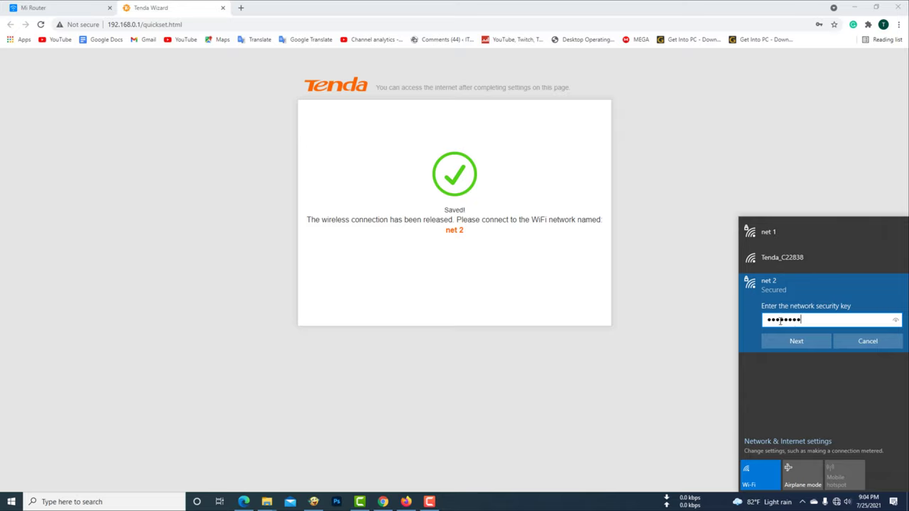
pyautogui.click(796, 341)
pyautogui.click(796, 370)
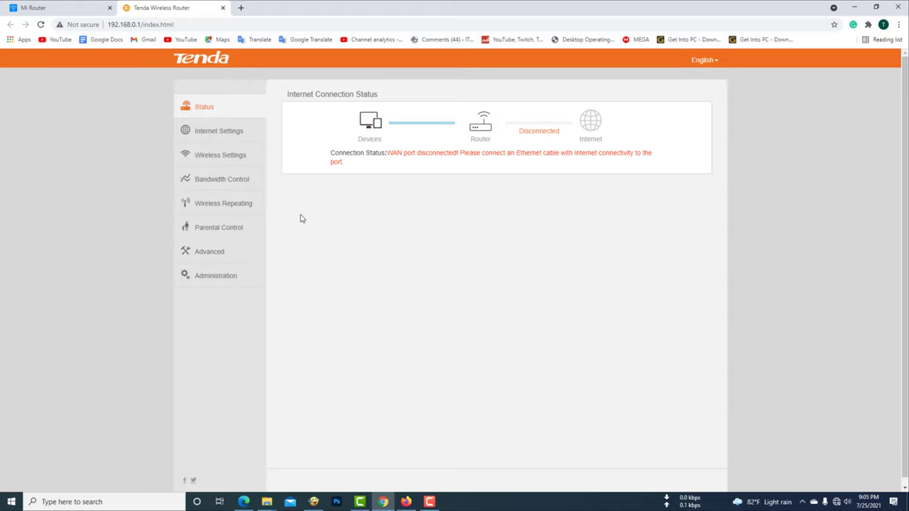
# Look through Internet Settings, Wireless Settings and Bandwidth Control, ending on the Wireless Repeating page.
pyautogui.click(218, 140)
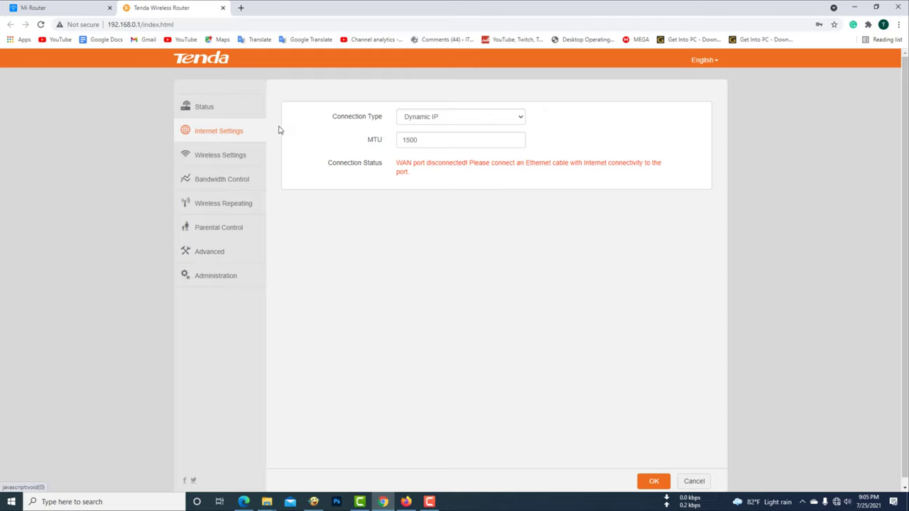
pyautogui.click(213, 159)
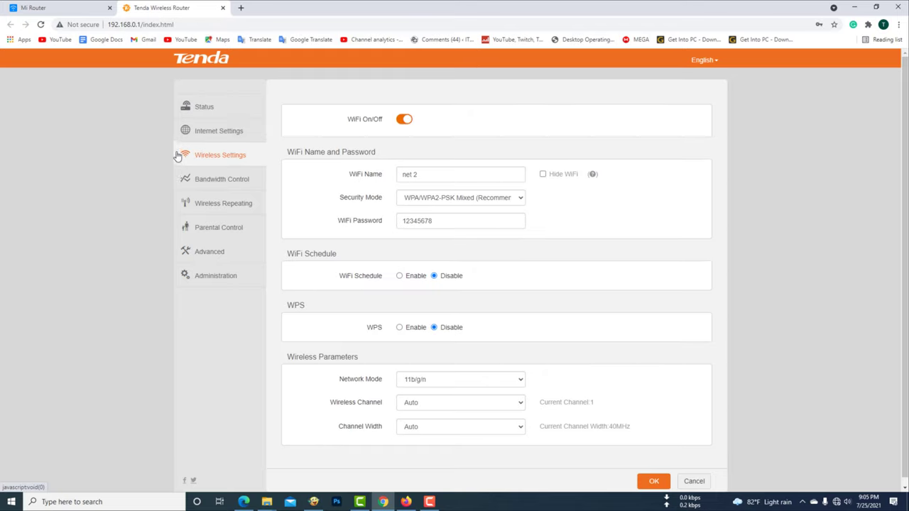
pyautogui.click(228, 179)
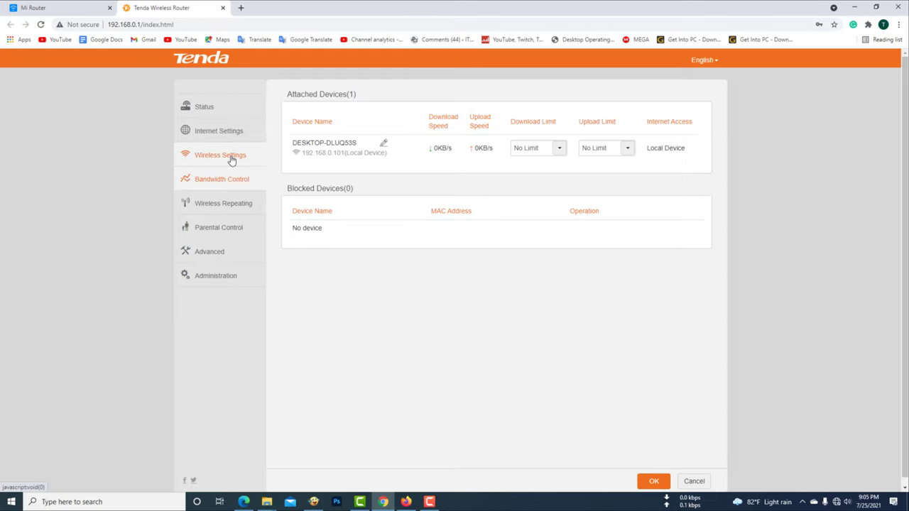
pyautogui.click(231, 158)
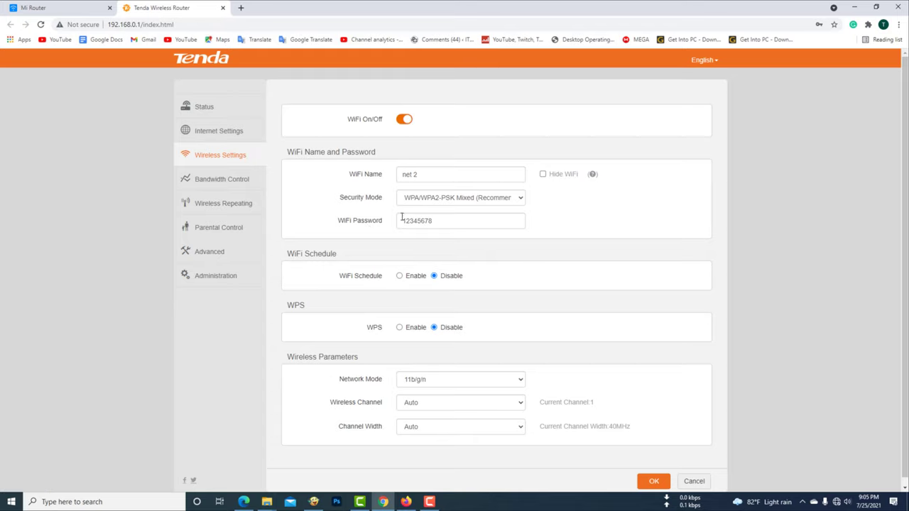
pyautogui.click(230, 186)
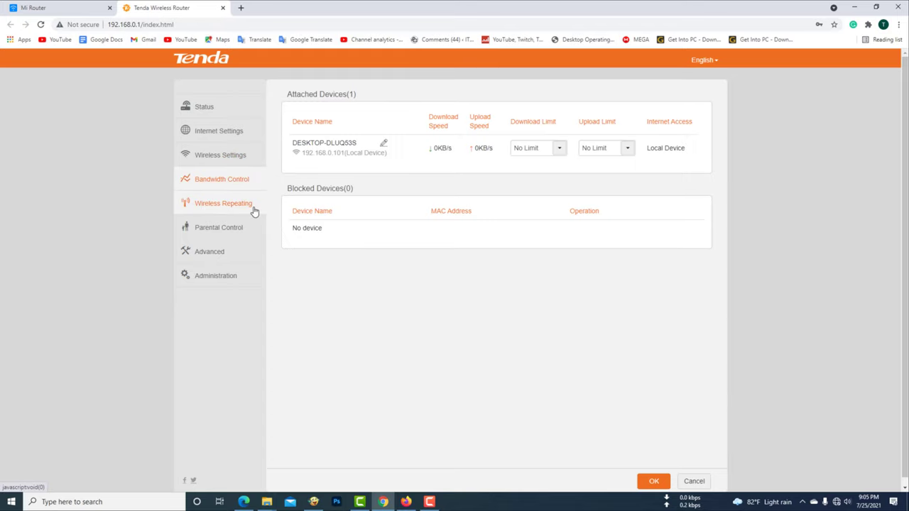
pyautogui.click(240, 212)
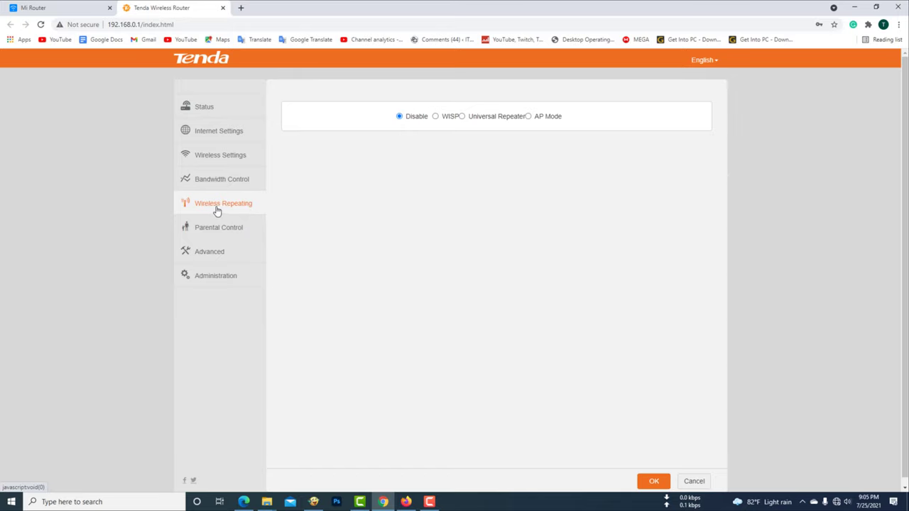
# Set Universal Repeater mode bridged to net 1 with its Wi-Fi password, and confirm the reboot.
pyautogui.click(462, 117)
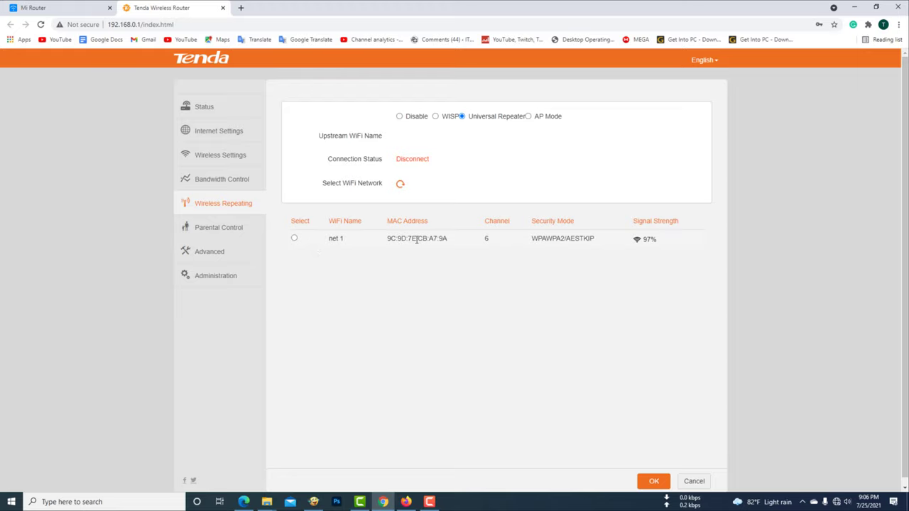
pyautogui.click(294, 239)
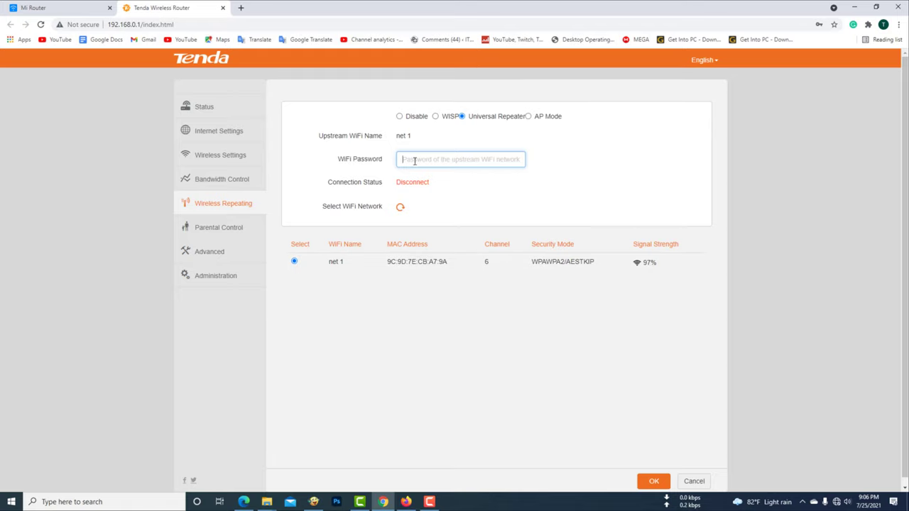
pyautogui.write('12345678')
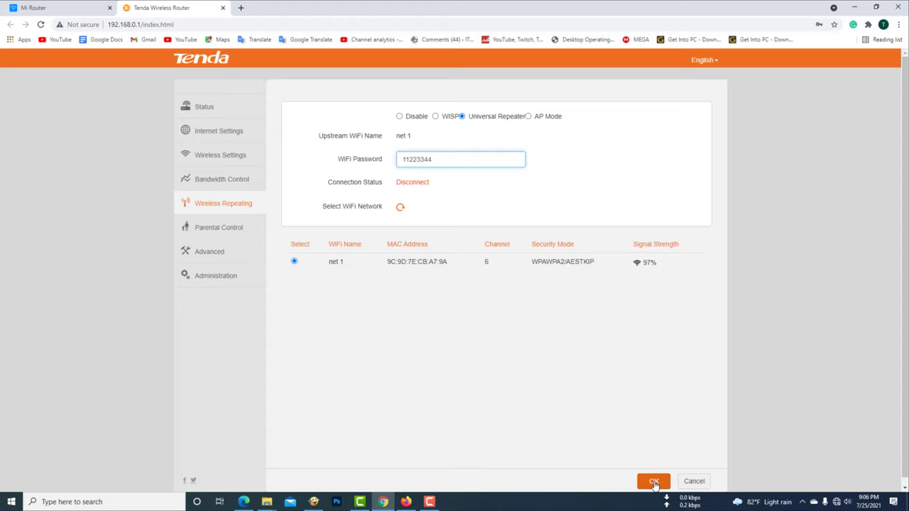
pyautogui.click(654, 482)
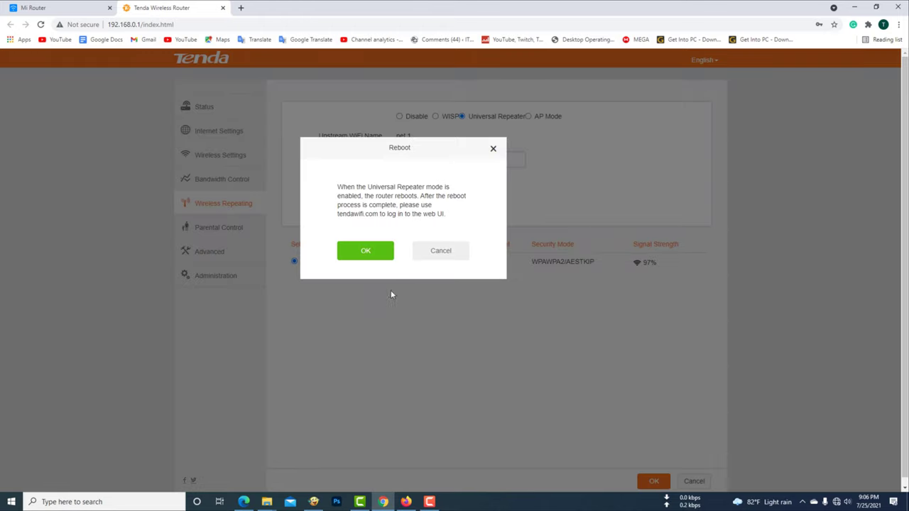
pyautogui.click(380, 253)
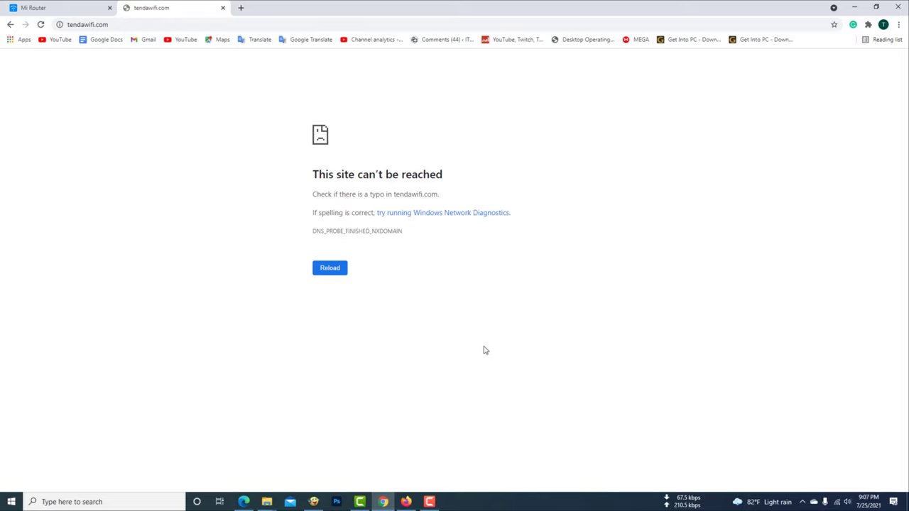
# Bring up the Wi-Fi network list once tendawifi.com proves unreachable.
pyautogui.click(838, 502)
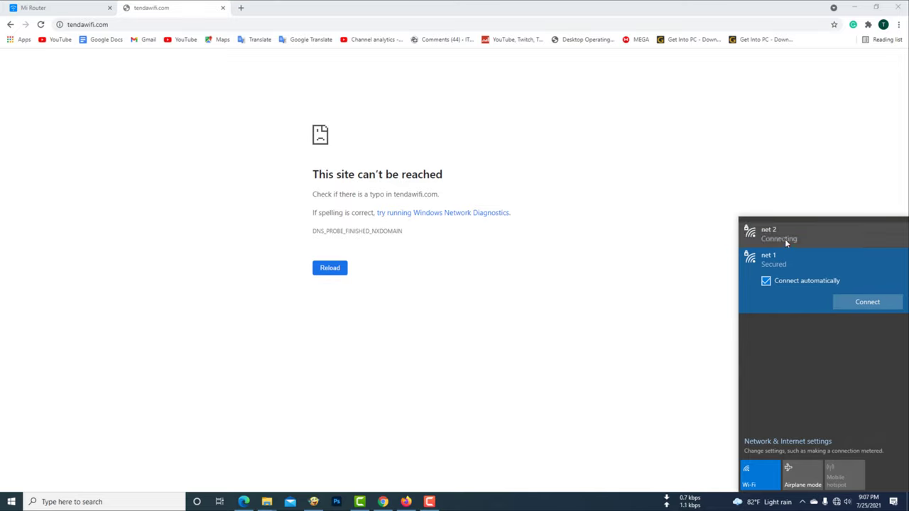
# Reconnect to net 2 and reload the Tenda Status page showing the successful bridge.
pyautogui.click(784, 239)
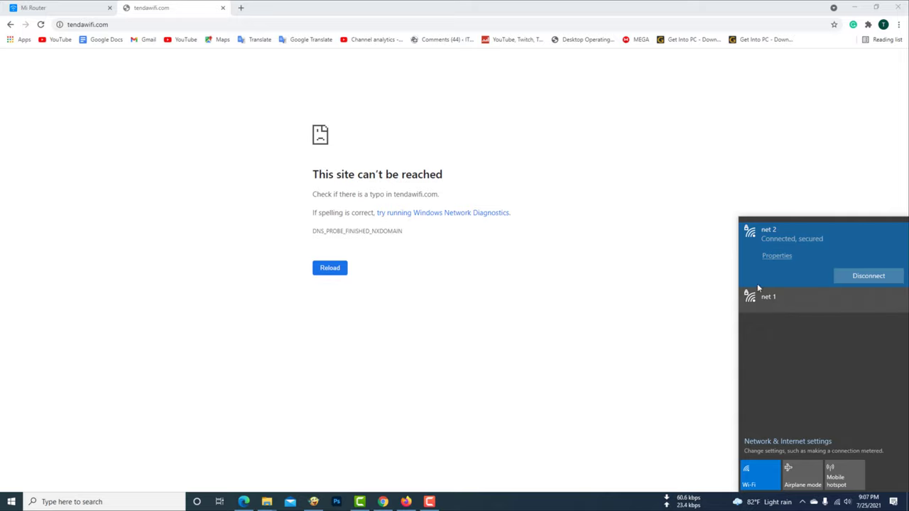
pyautogui.click(331, 269)
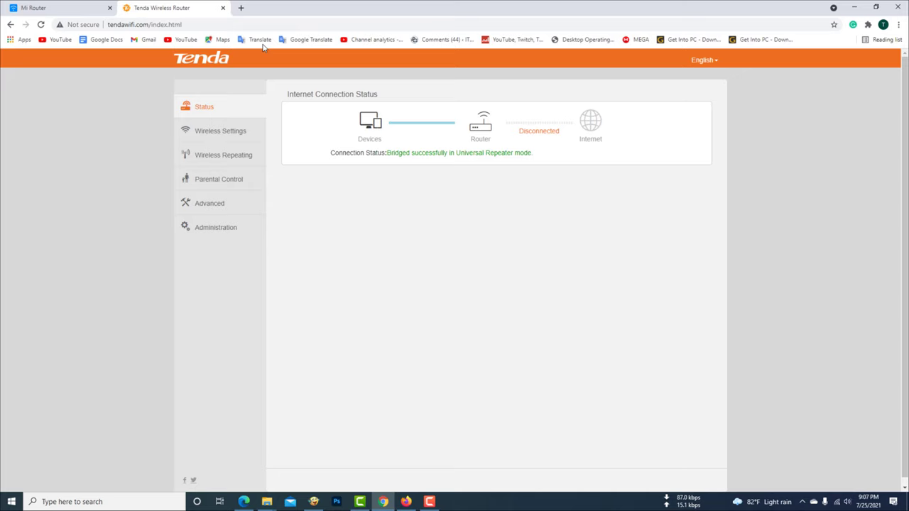
# Load YouTube in a new tab to confirm internet access.
pyautogui.click(241, 8)
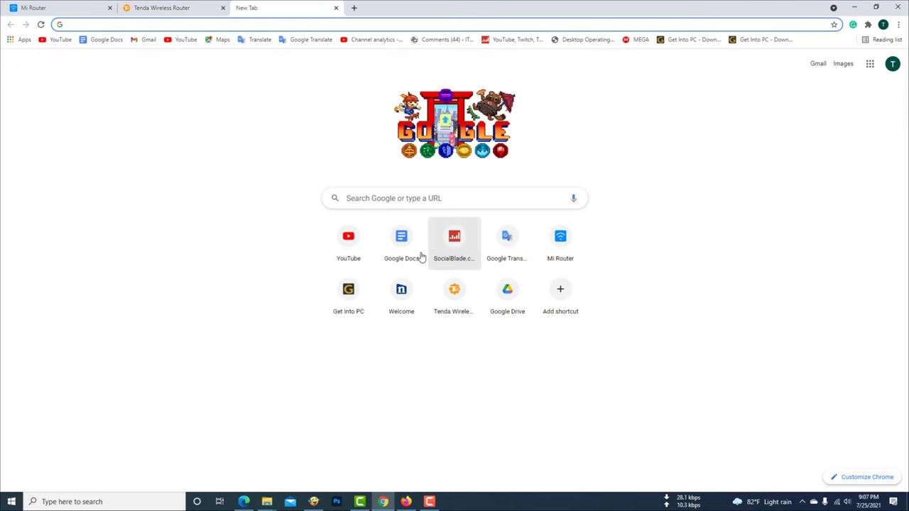
pyautogui.click(351, 252)
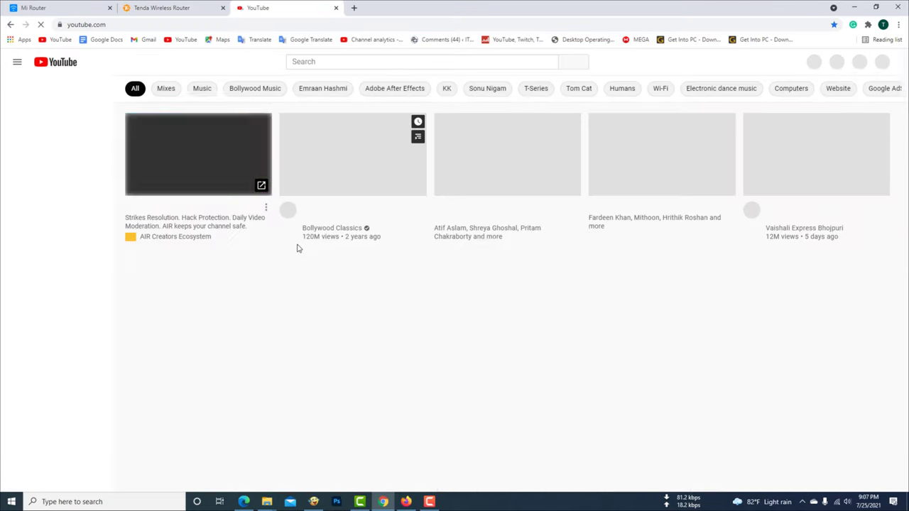